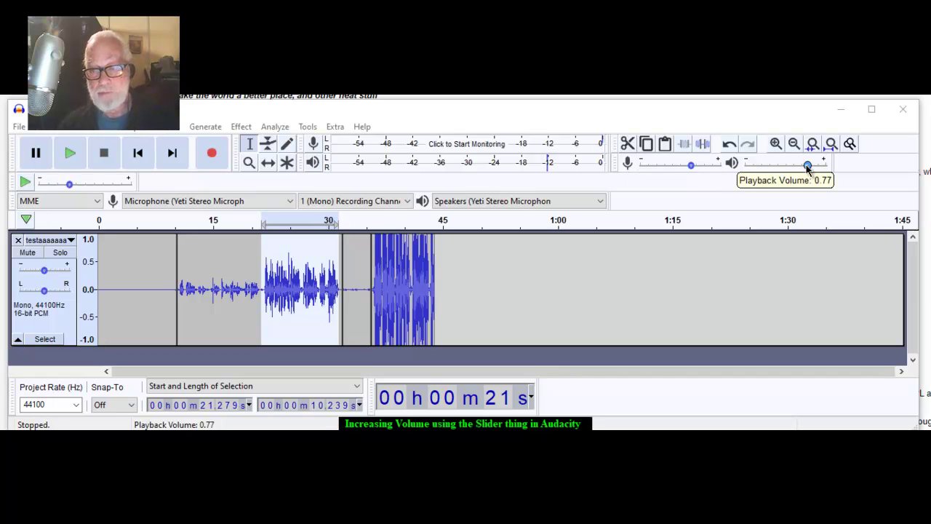
- Lower the playback volume slightly, to about 0.77
left_click_drag(808, 166, 802, 165)
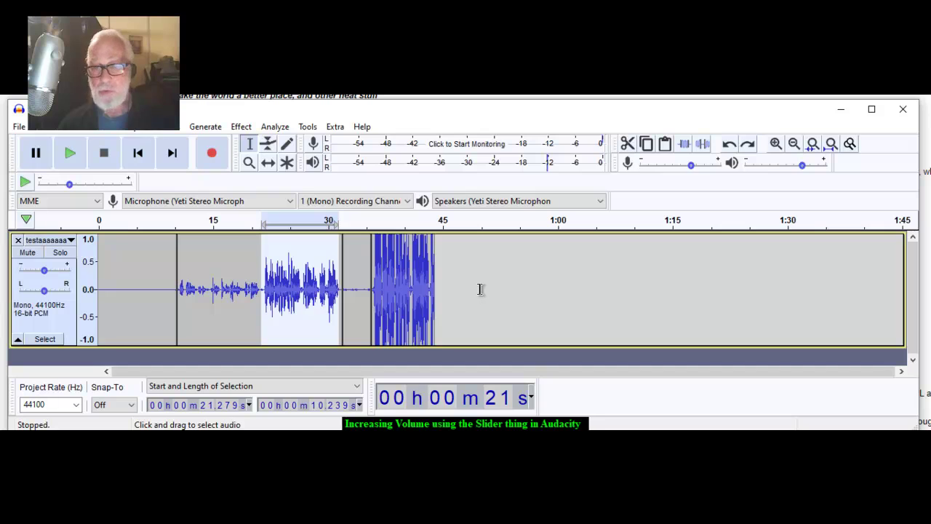
- Record a take while sweeping recording volume from 0.09 up to 0.97, then stop
left_click(212, 155)
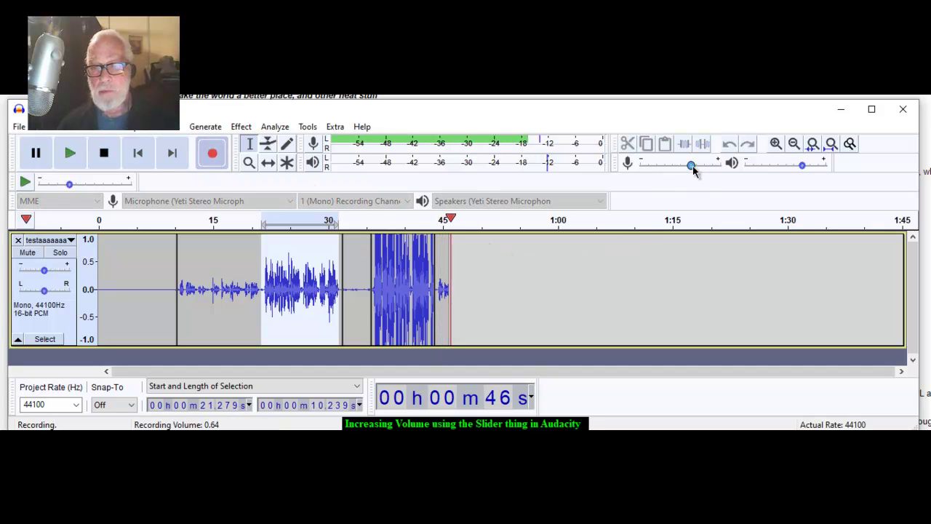
left_click_drag(690, 166, 644, 165)
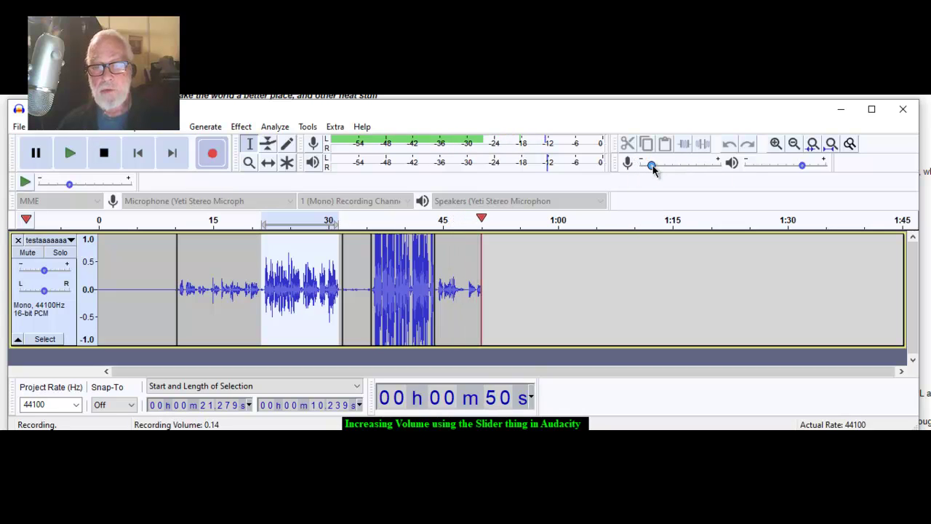
left_click_drag(651, 165, 698, 169)
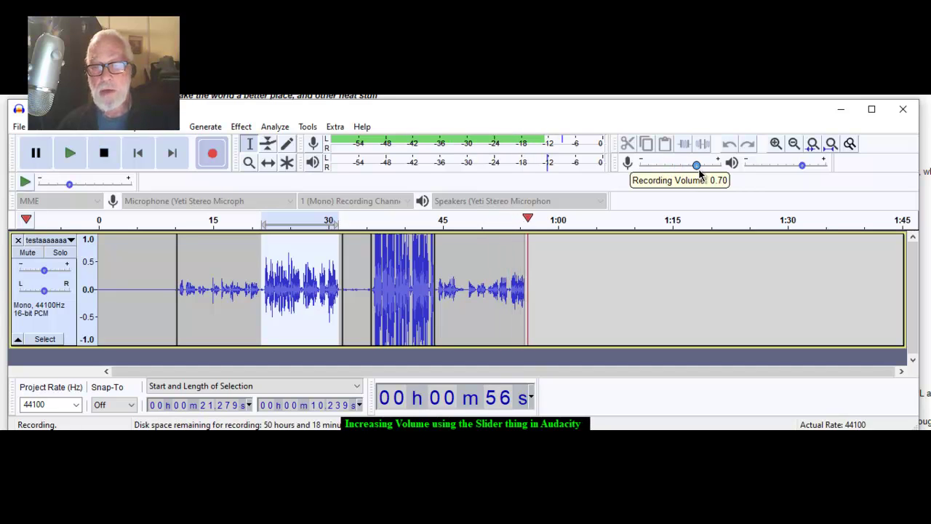
left_click_drag(700, 169, 721, 173)
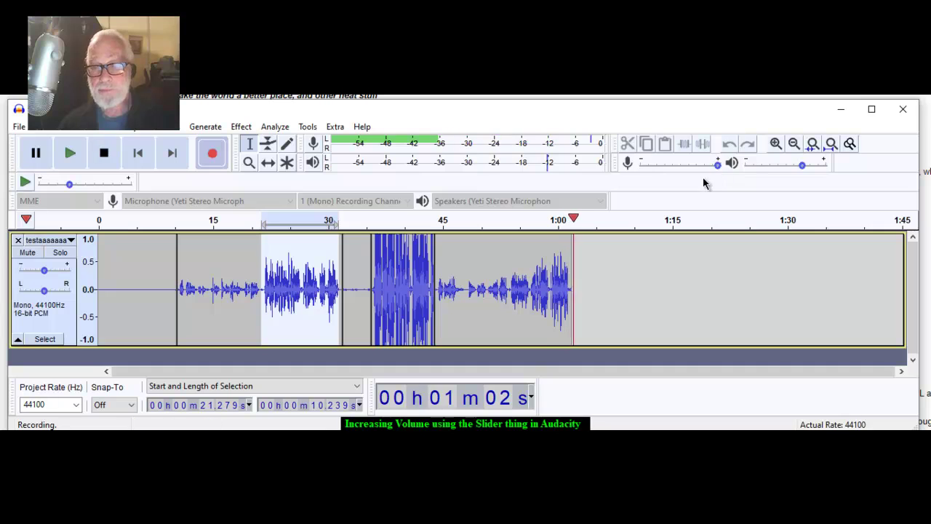
key("space")
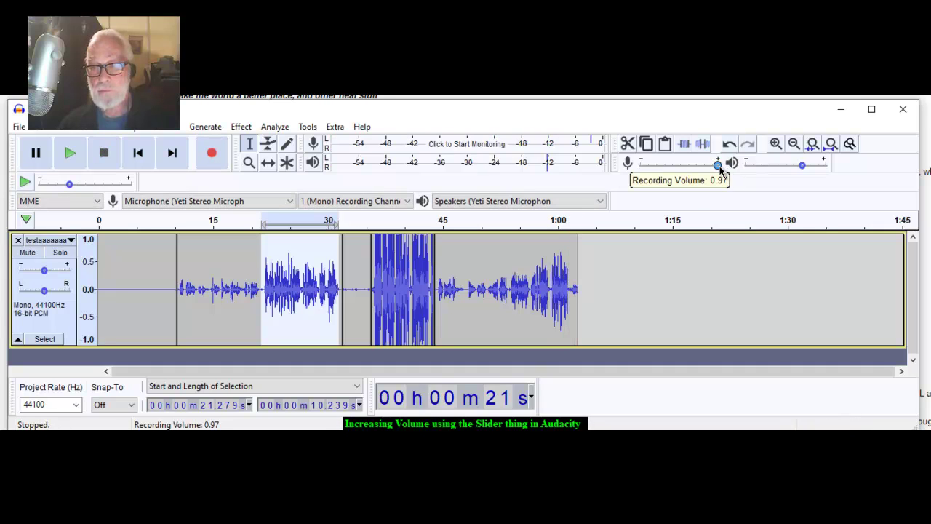
- Play the new take from 48 seconds and set recording volume to 0.62
left_click_drag(719, 169, 680, 167)
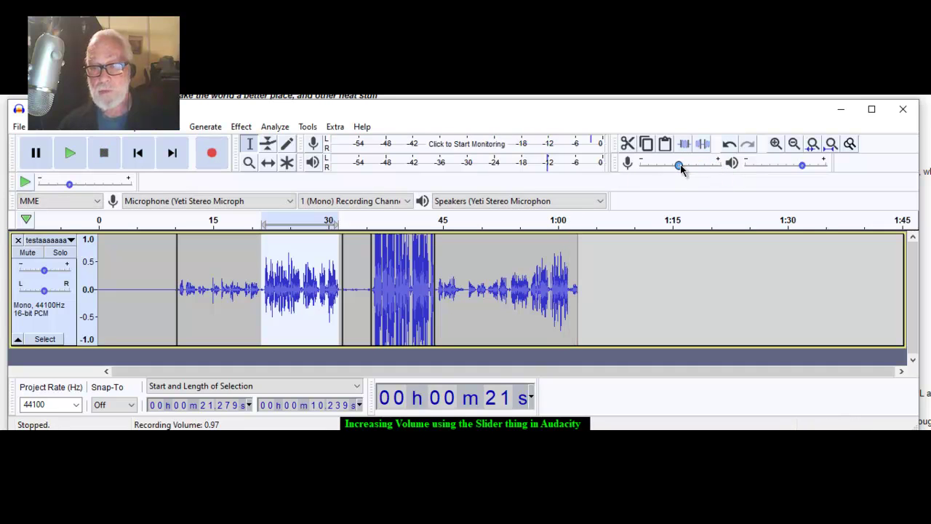
left_click(470, 298)
key("space")
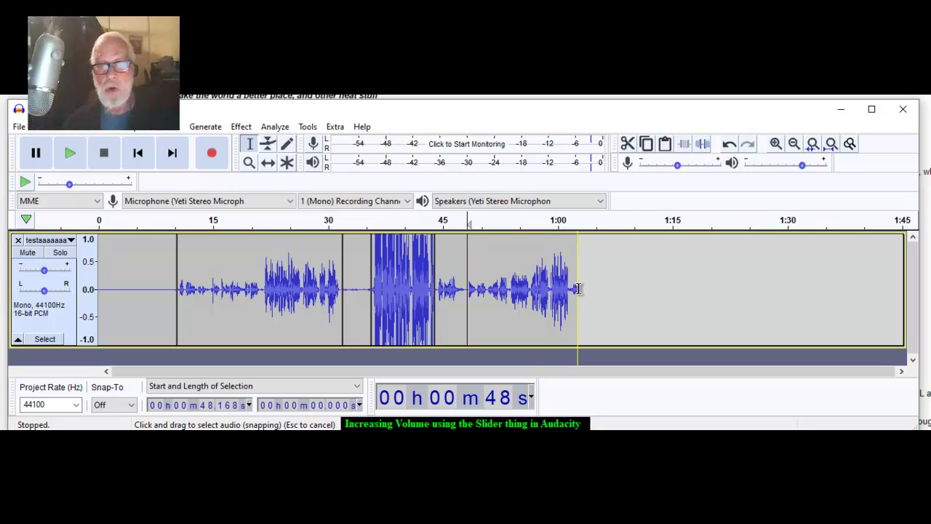
mouse_move(678, 165)
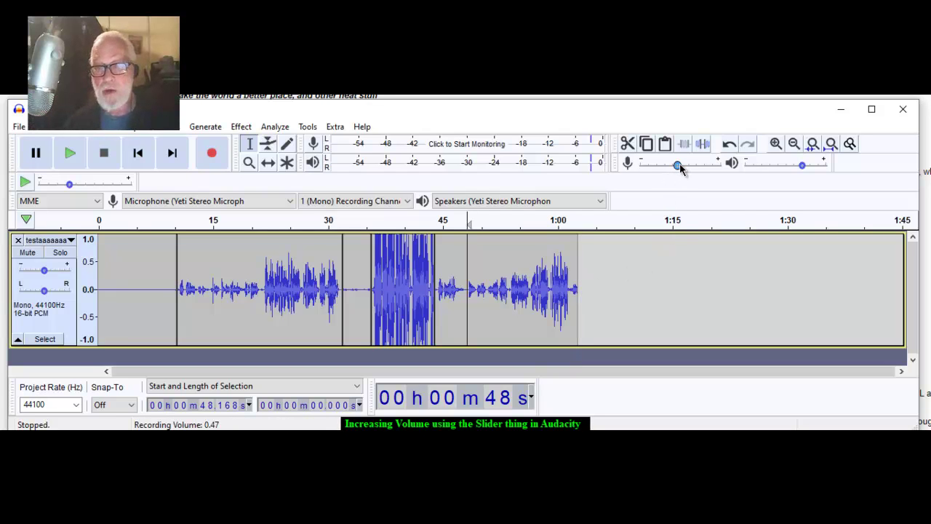
left_click_drag(680, 167, 693, 166)
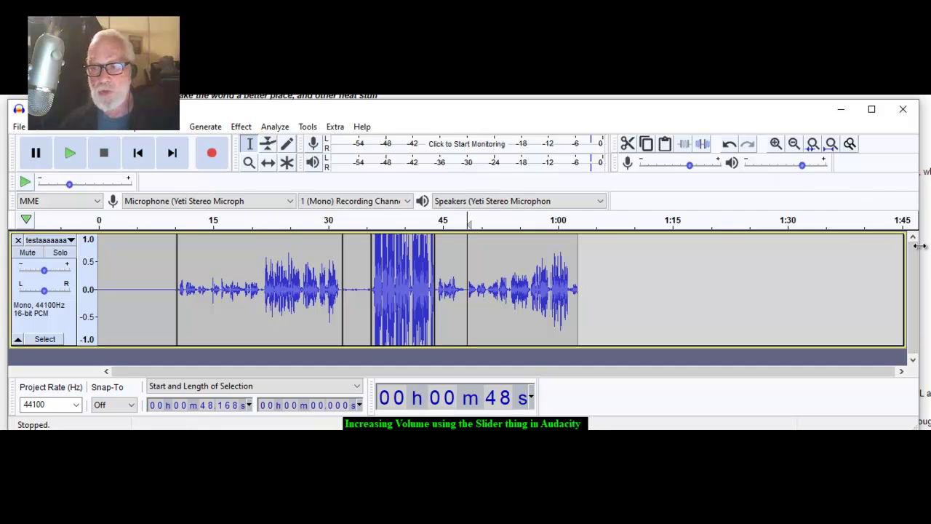
- Narrow the Audacity window, then widen it to a slightly narrower width
left_click_drag(919, 246, 773, 240)
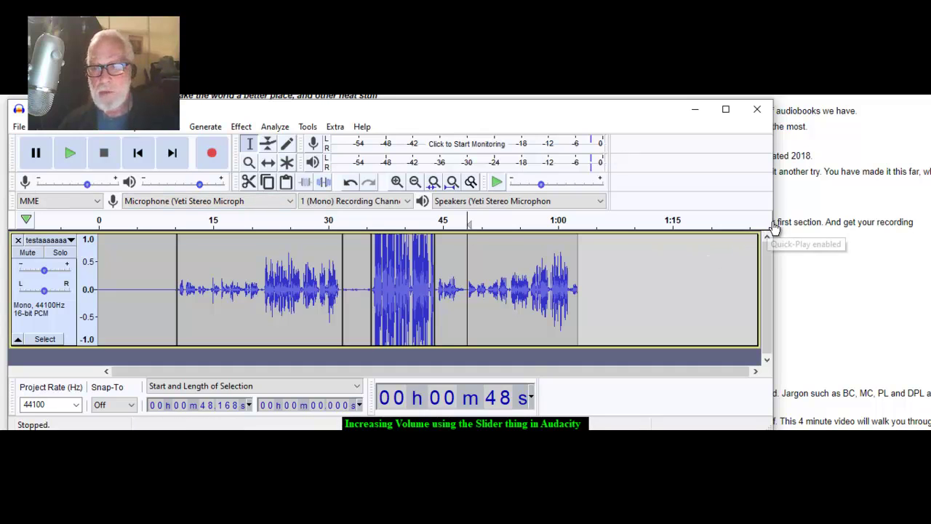
left_click_drag(776, 222, 893, 218)
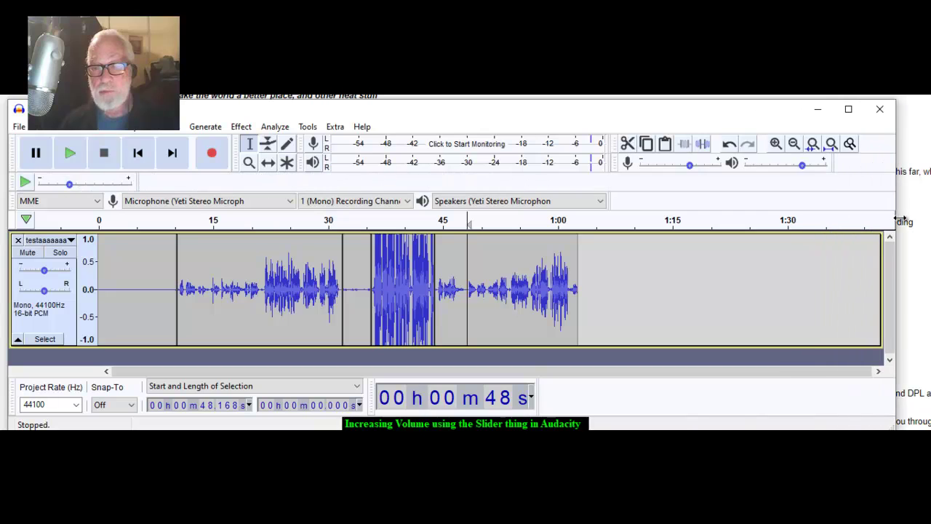